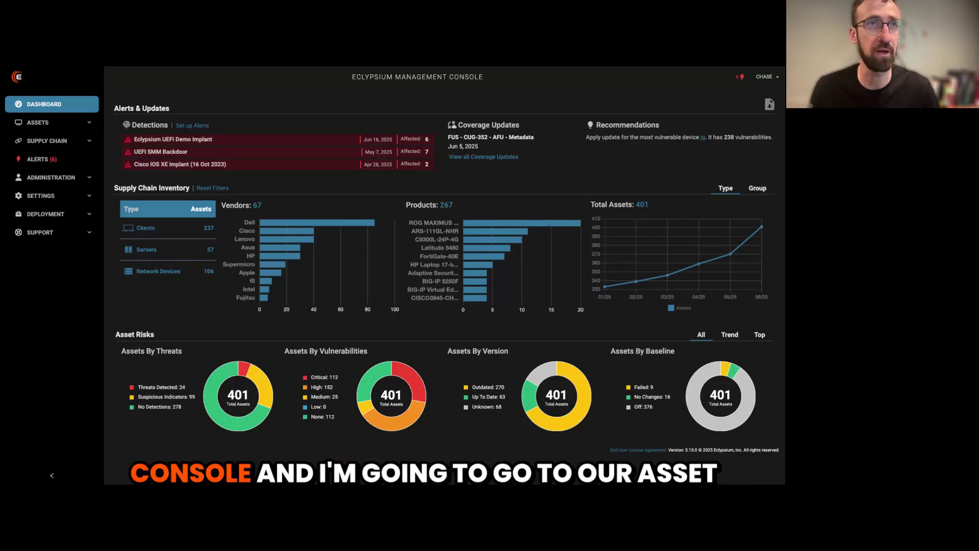
# Filter the Asset List to assets with a GPU component.
pyautogui.click(47, 125)
pyautogui.click(45, 145)
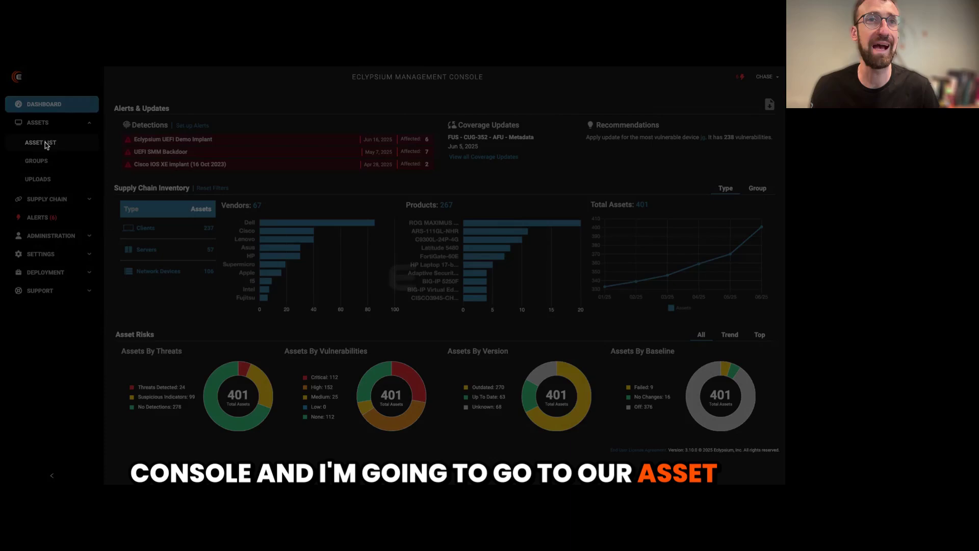
pyautogui.scroll(-2, 314, 380)
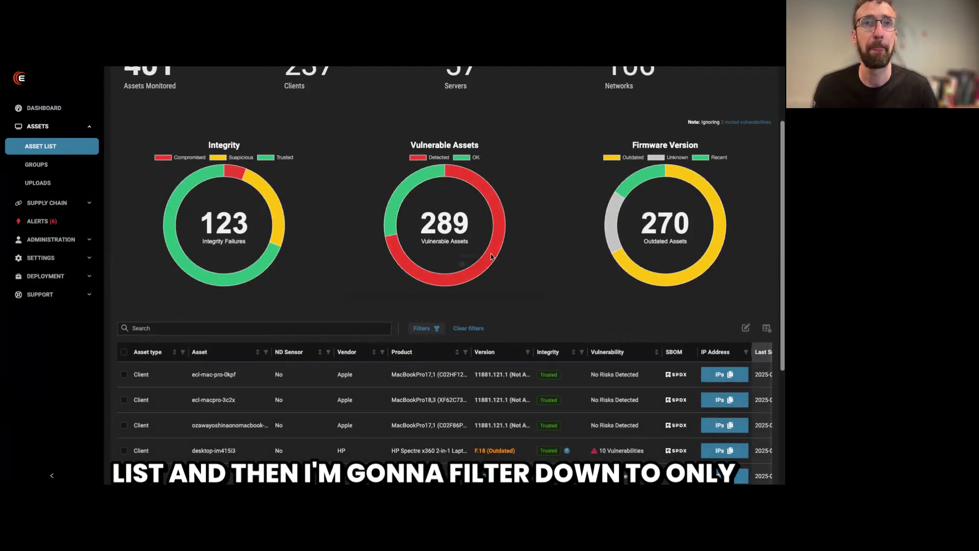
pyautogui.click(426, 328)
pyautogui.scroll(-3, 378, 395)
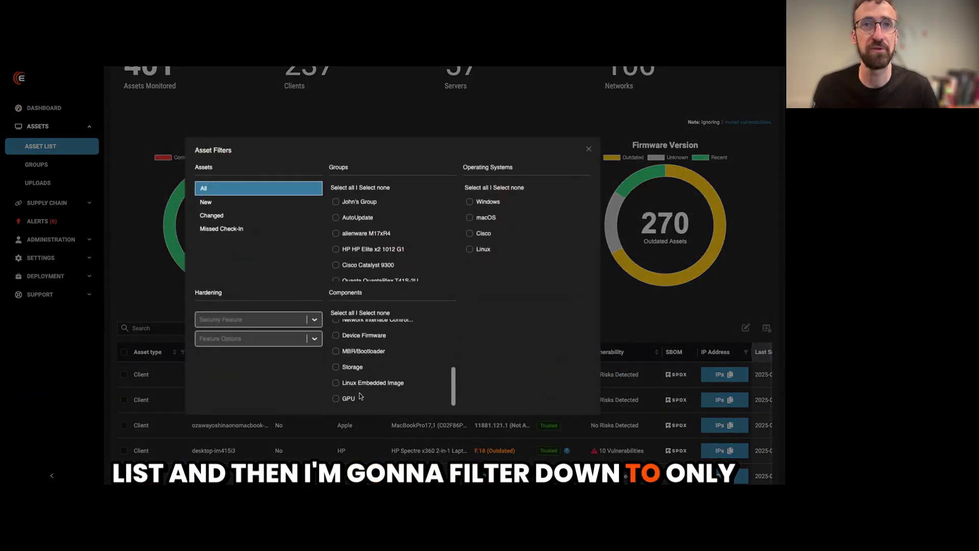
pyautogui.click(349, 399)
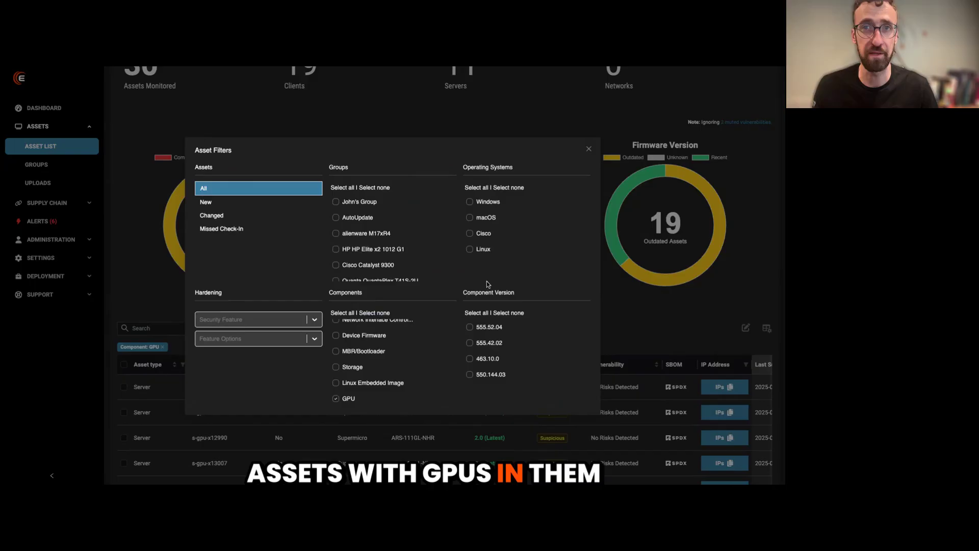
pyautogui.click(589, 149)
pyautogui.scroll(-1, 229, 359)
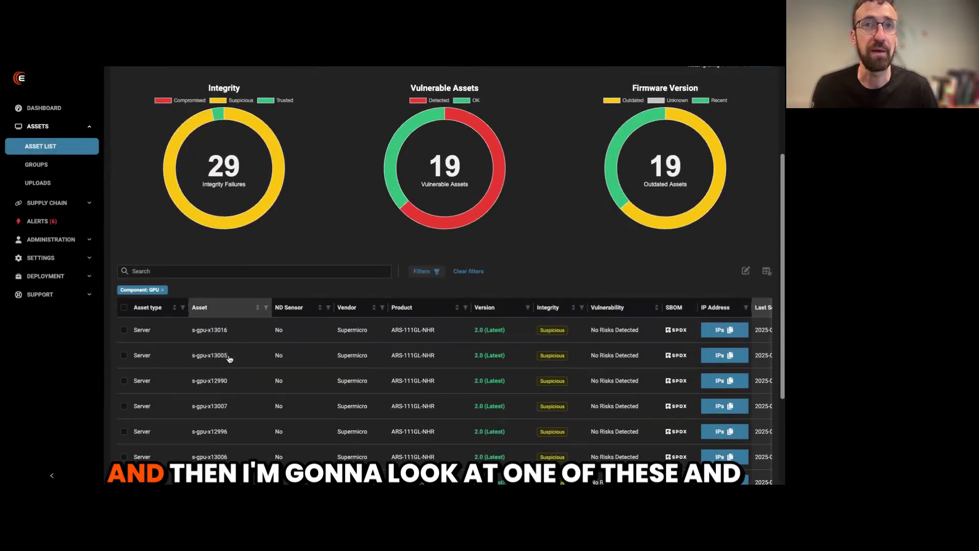
# Open server s-gpu-x13005 and scroll to its Components & SBOM table, showing Baseboard Management 1.3 Trusted.
pyautogui.click(518, 349)
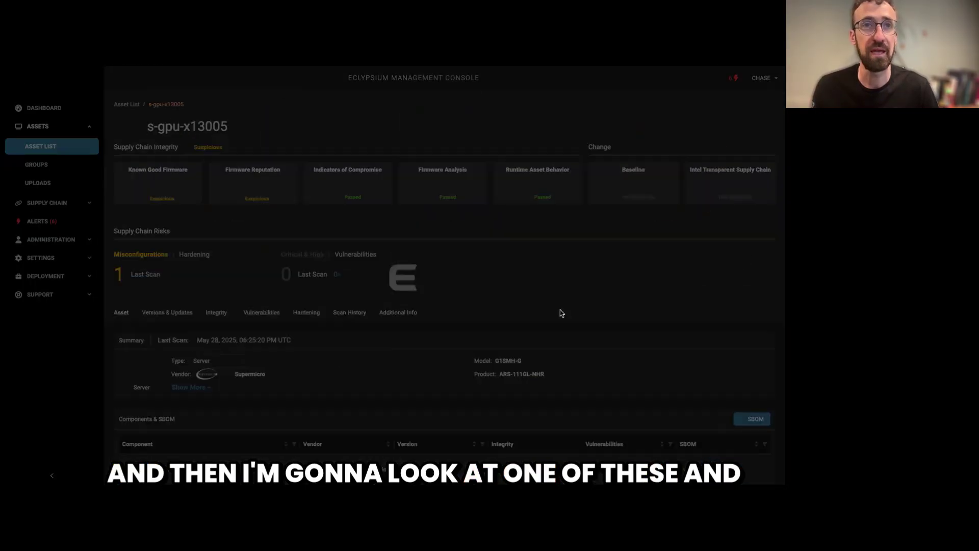
pyautogui.scroll(-7, 357, 357)
pyautogui.scroll(3, 307, 346)
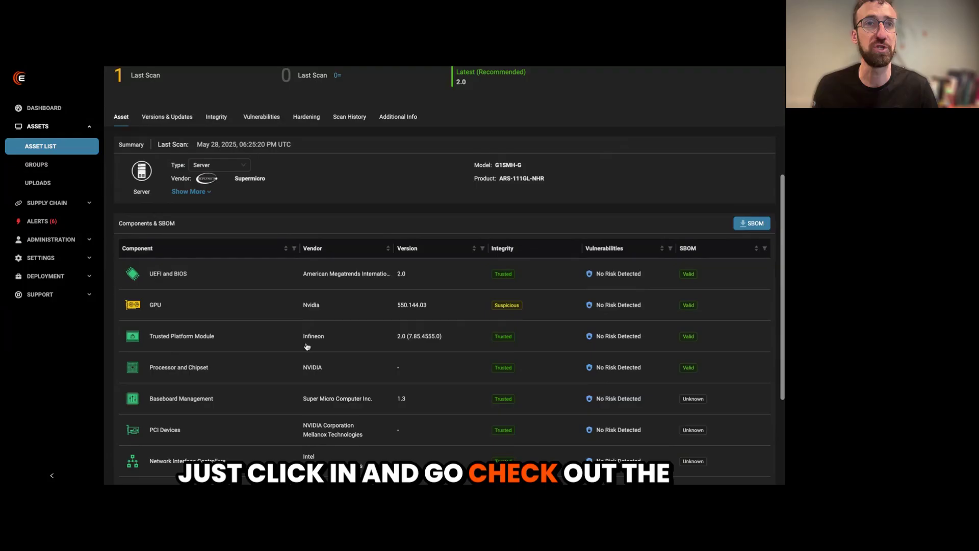
pyautogui.scroll(-1, 306, 346)
pyautogui.scroll(-2, 182, 383)
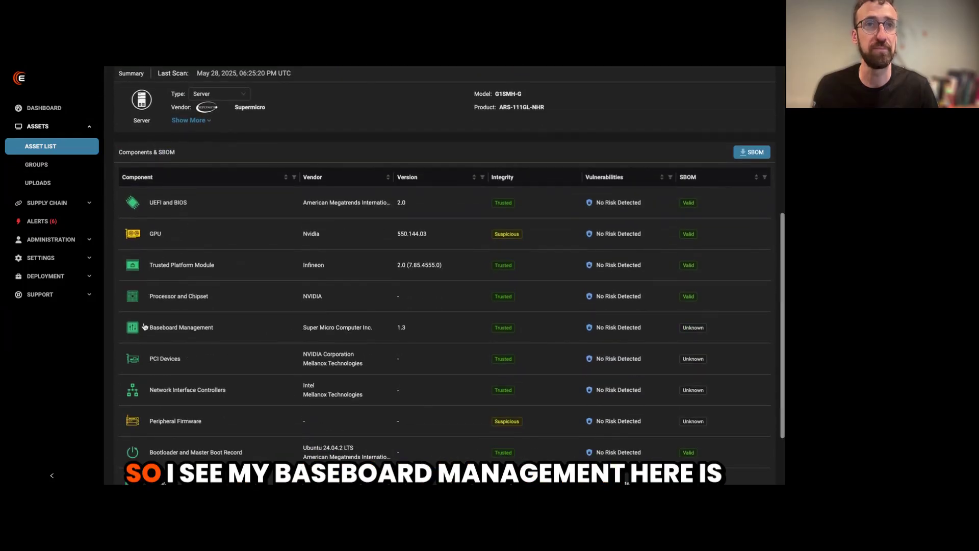
pyautogui.scroll(-1, 144, 327)
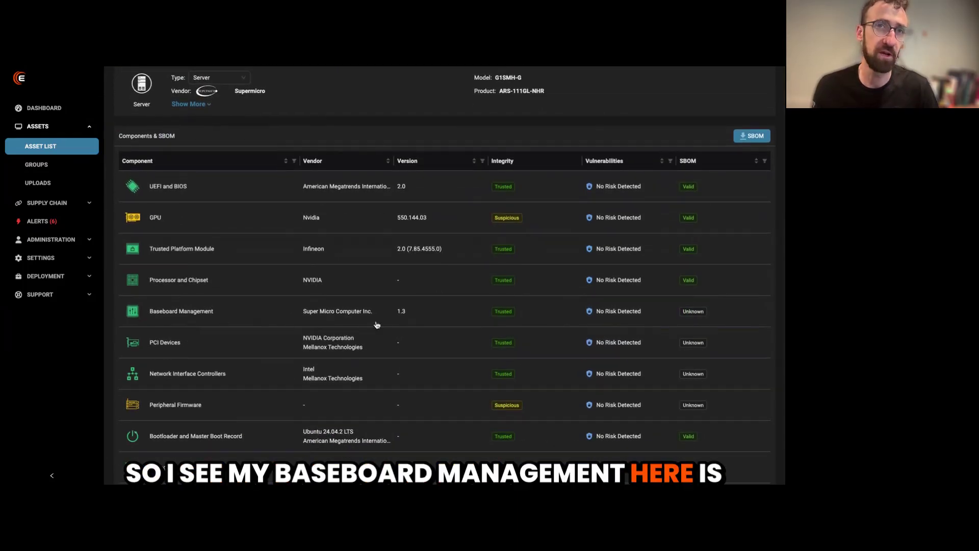
pyautogui.scroll(-1, 303, 319)
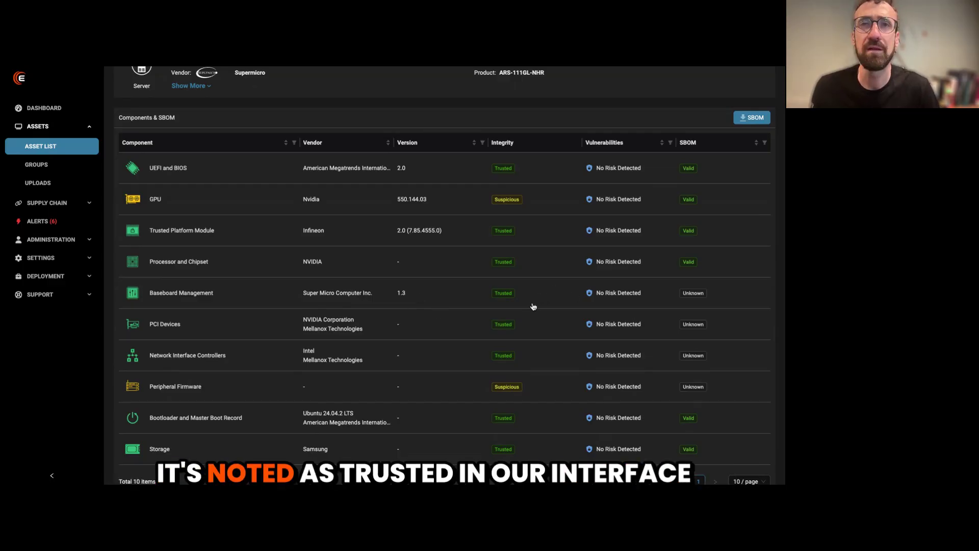
# Open the s-gpu-x13005 Baseboard Management component and review its Passed integrity and June 5, 2025 scan.
pyautogui.click(505, 298)
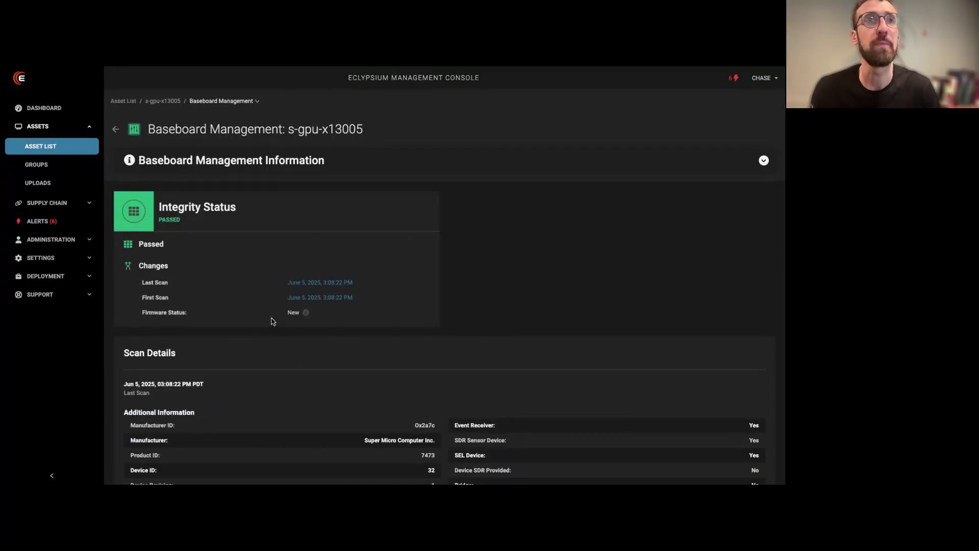
pyautogui.scroll(-3, 351, 315)
pyautogui.scroll(3, 350, 315)
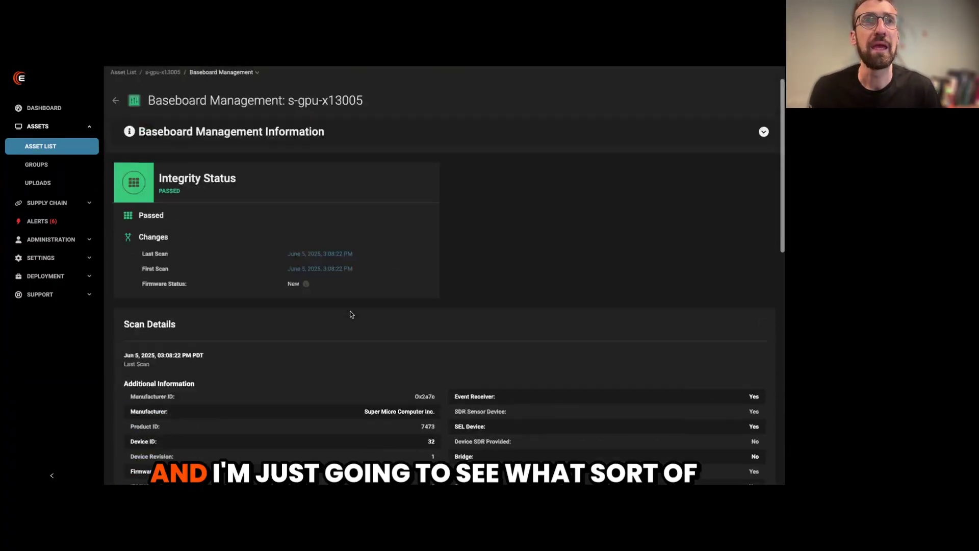
pyautogui.moveTo(316, 311)
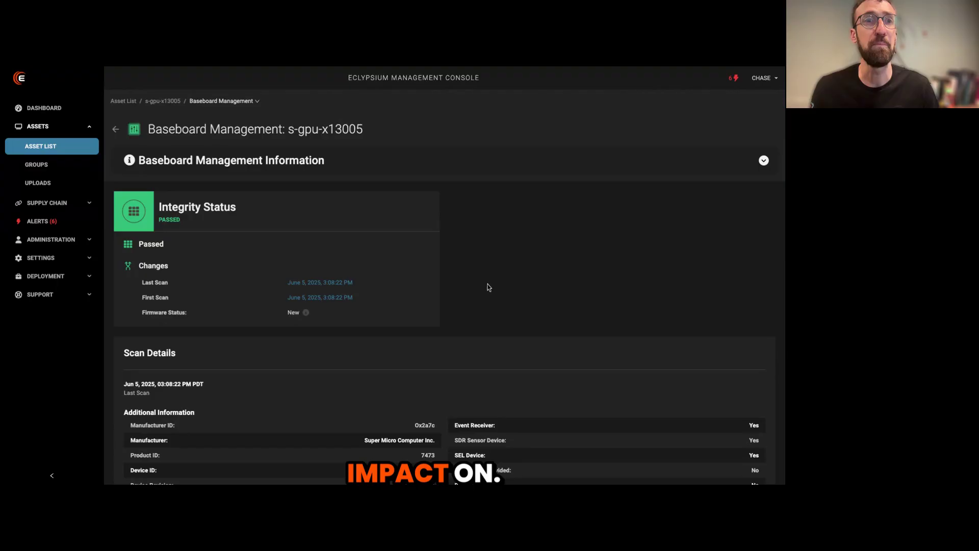
pyautogui.scroll(-2, 487, 285)
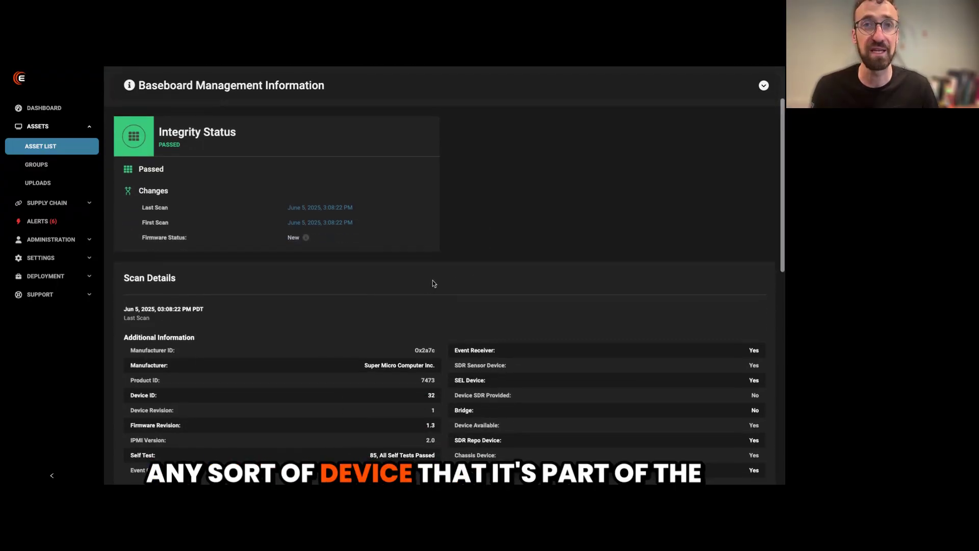
pyautogui.scroll(-5, 439, 280)
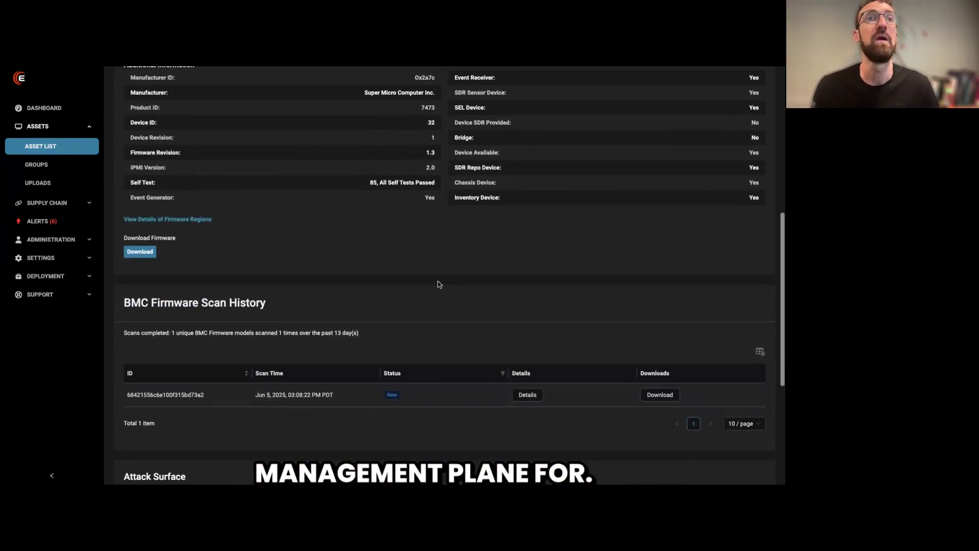
pyautogui.scroll(3, 437, 281)
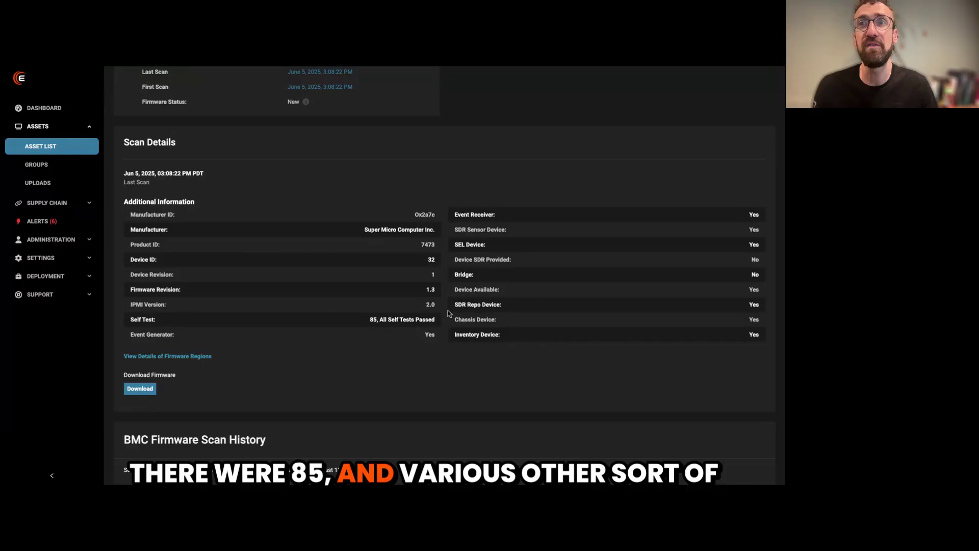
pyautogui.scroll(-3, 451, 323)
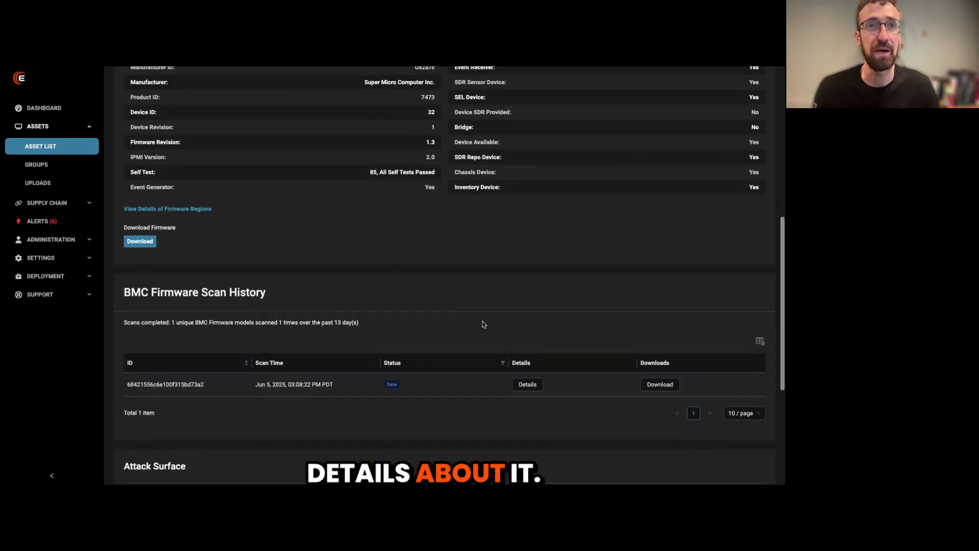
pyautogui.scroll(-3, 483, 324)
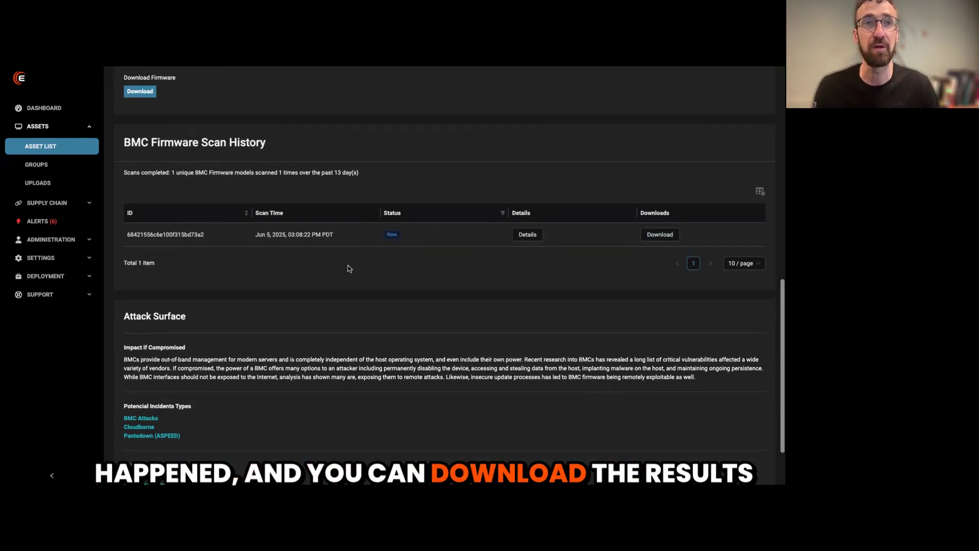
pyautogui.scroll(-2, 367, 276)
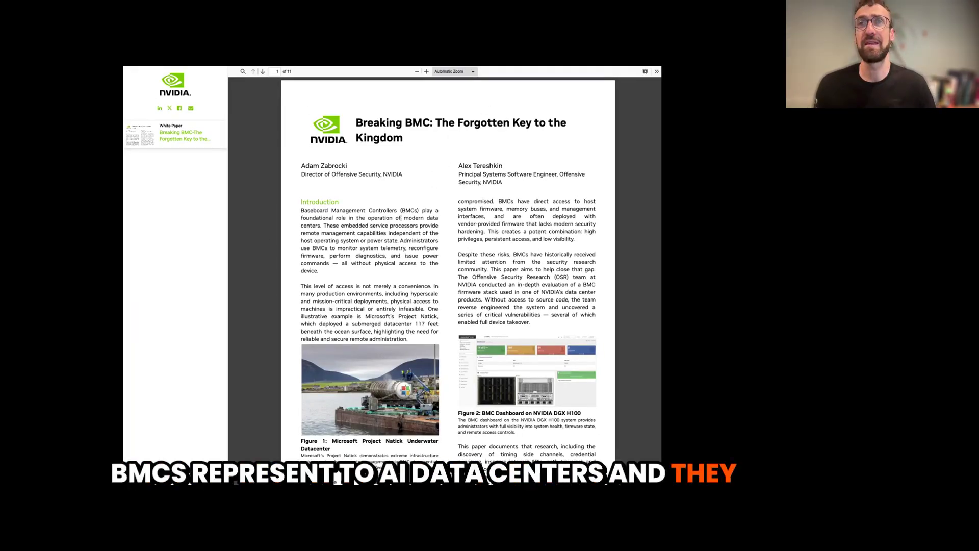
# Scroll through pages 2–3 of the 'Breaking BMC' white paper, then return to the title page.
pyautogui.scroll(-3, 405, 241)
pyautogui.scroll(-6, 401, 225)
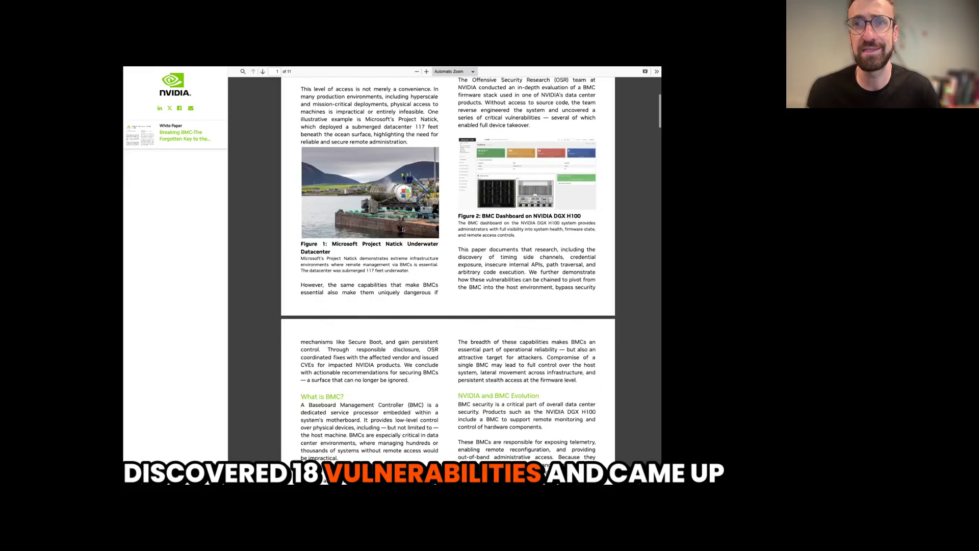
pyautogui.scroll(-3, 406, 235)
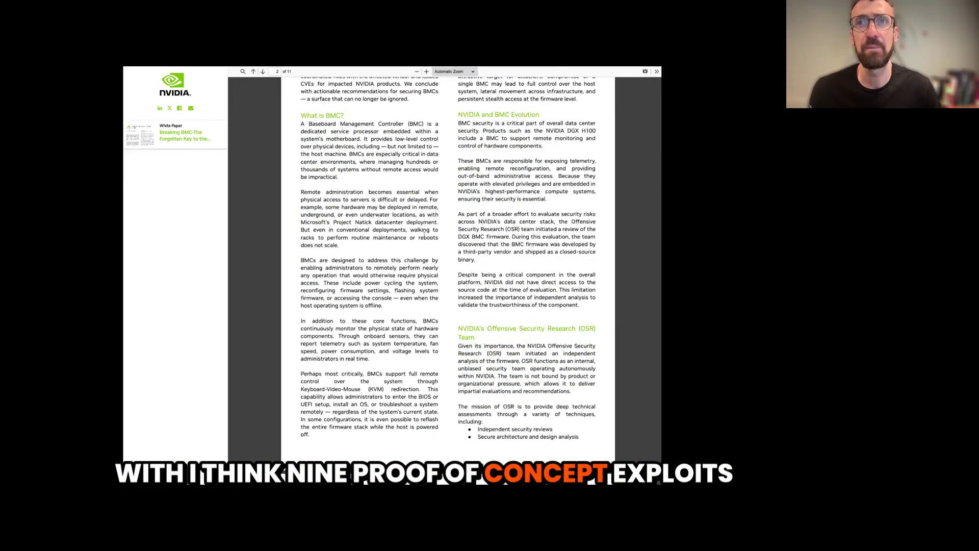
pyautogui.scroll(-8, 424, 234)
pyautogui.scroll(-4, 427, 236)
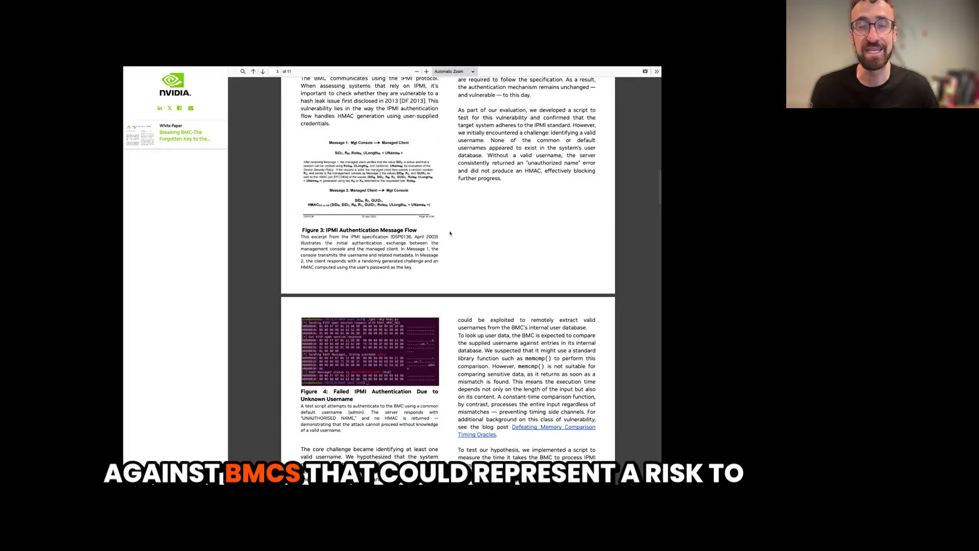
pyautogui.scroll(15, 451, 234)
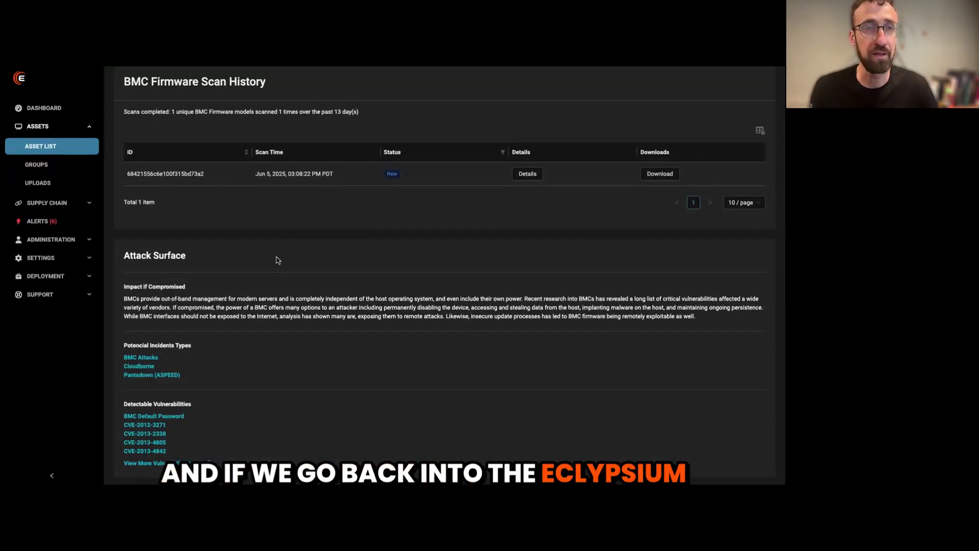
# Expand the Attack Surface to all 33 detectable vulnerabilities and scroll through the CVE list.
pyautogui.scroll(-1, 242, 309)
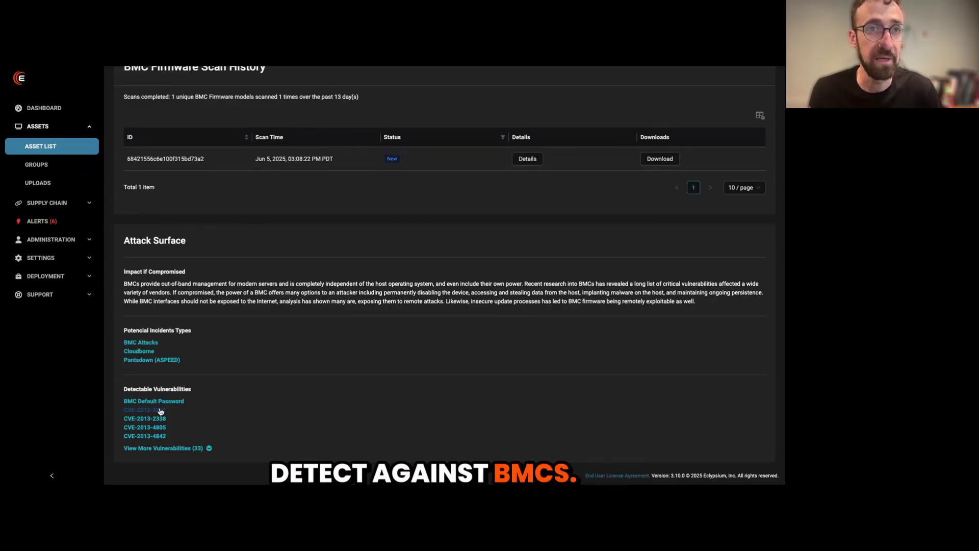
pyautogui.click(202, 449)
pyautogui.scroll(-5, 194, 423)
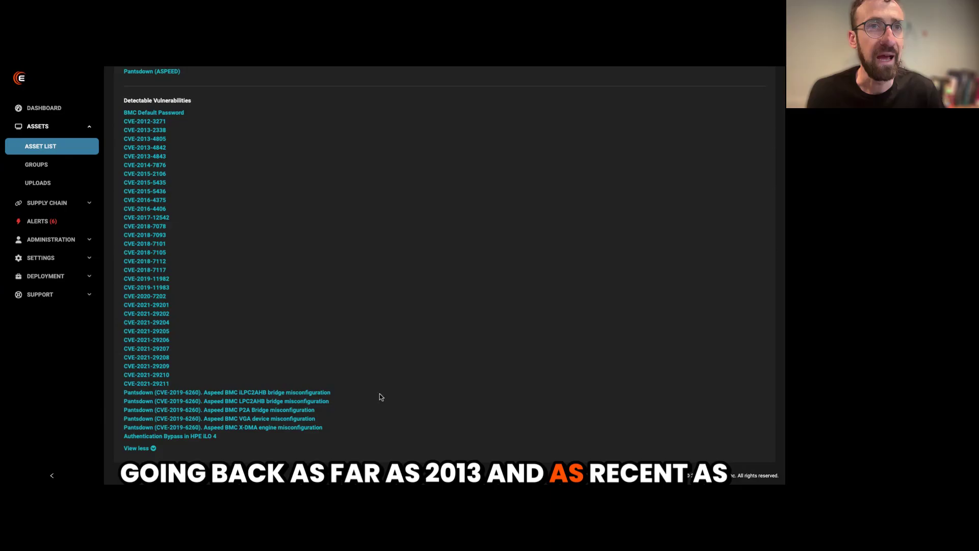
pyautogui.scroll(1, 230, 395)
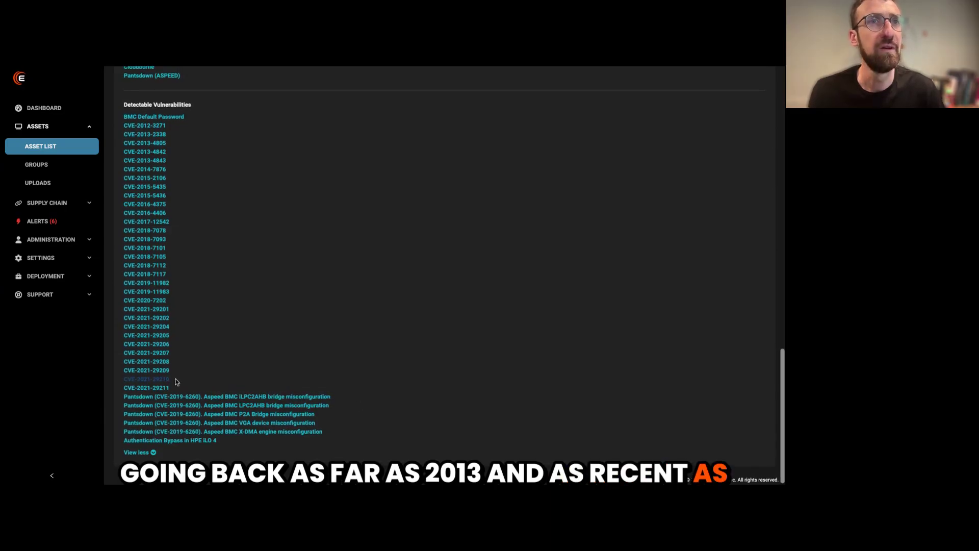
pyautogui.scroll(1, 176, 383)
pyautogui.scroll(-1, 168, 387)
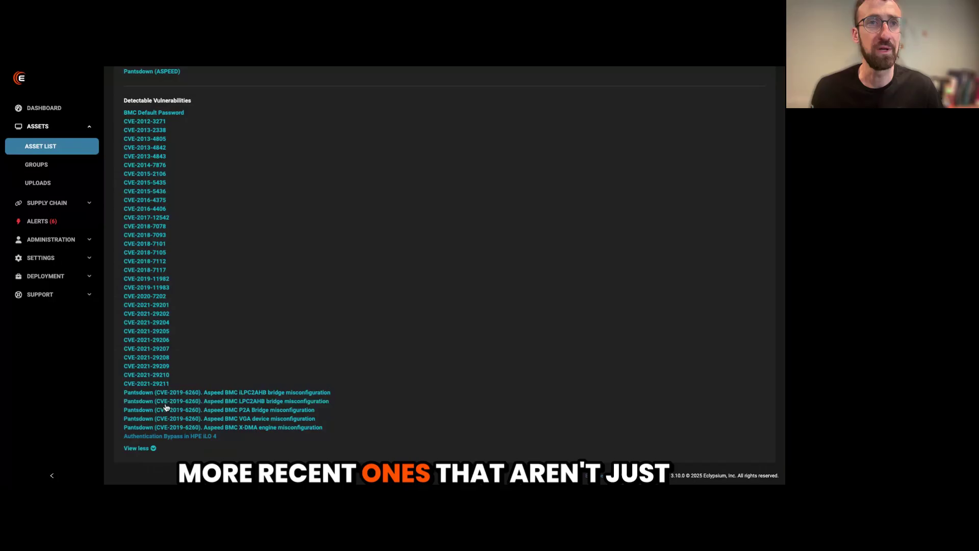
pyautogui.scroll(1, 180, 397)
pyautogui.scroll(10, 180, 397)
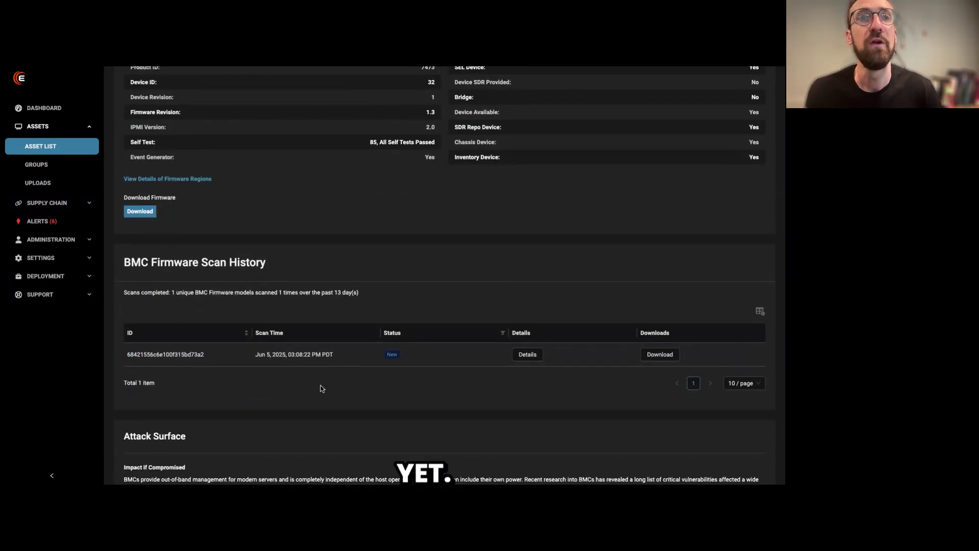
pyautogui.scroll(4, 321, 385)
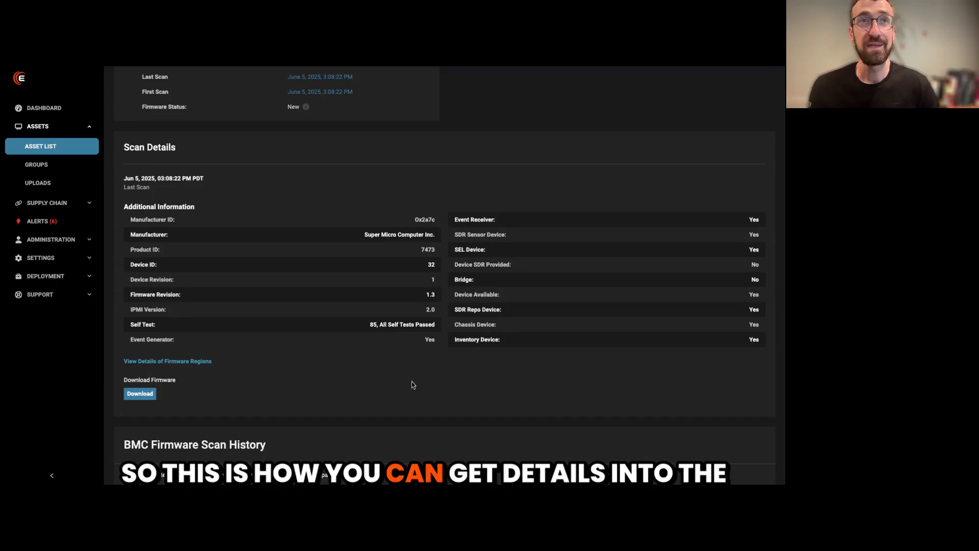
pyautogui.scroll(5, 412, 385)
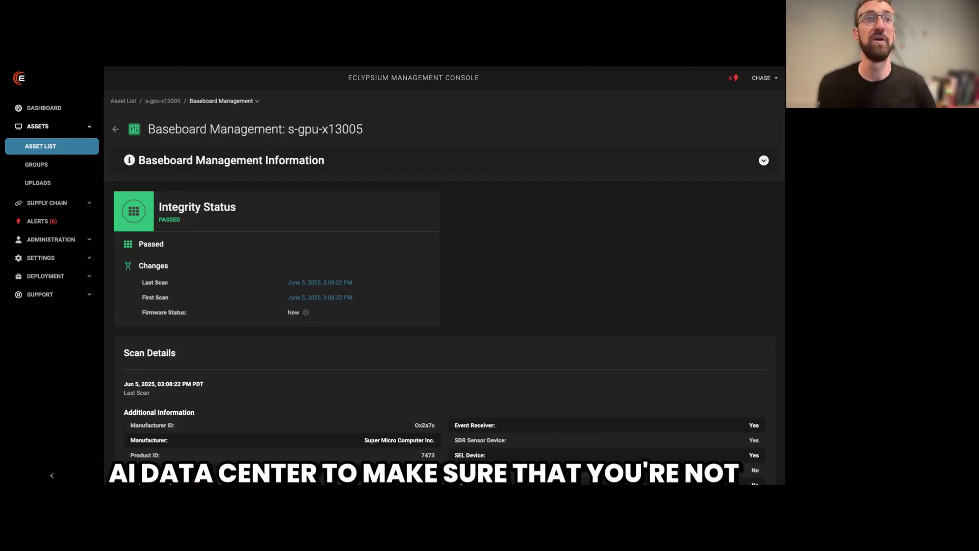
pyautogui.scroll(-10, 415, 363)
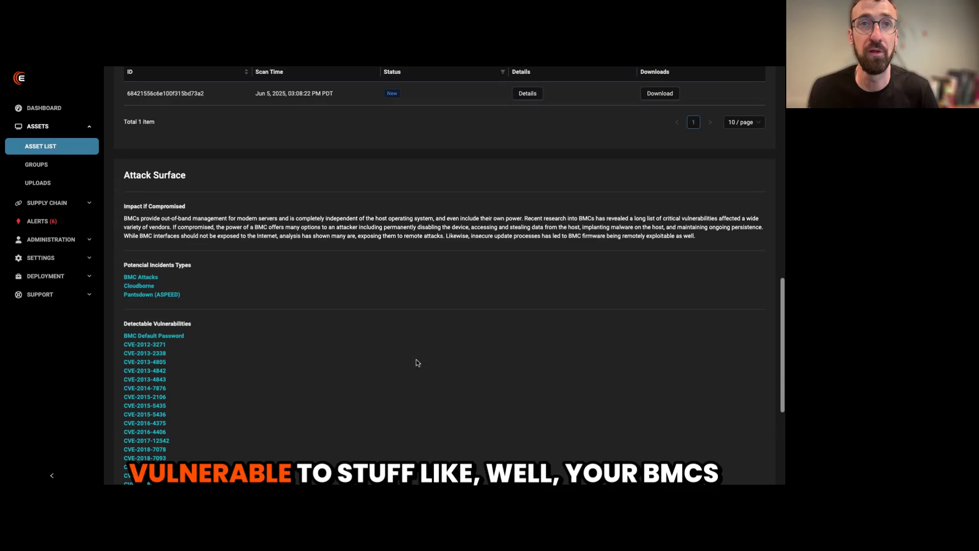
pyautogui.scroll(-1, 287, 397)
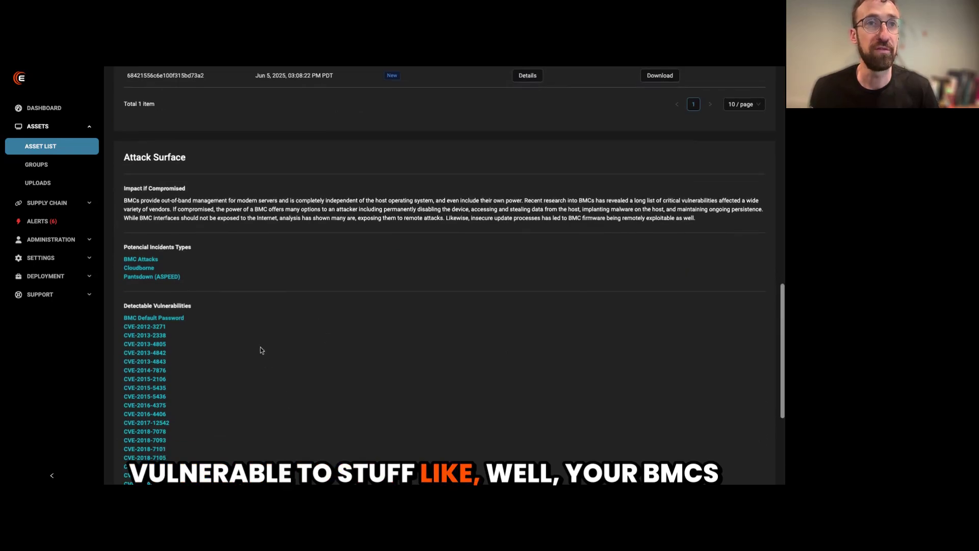
# Open BMC Default Password and review its Critical severity and 11 affected assets.
pyautogui.click(165, 319)
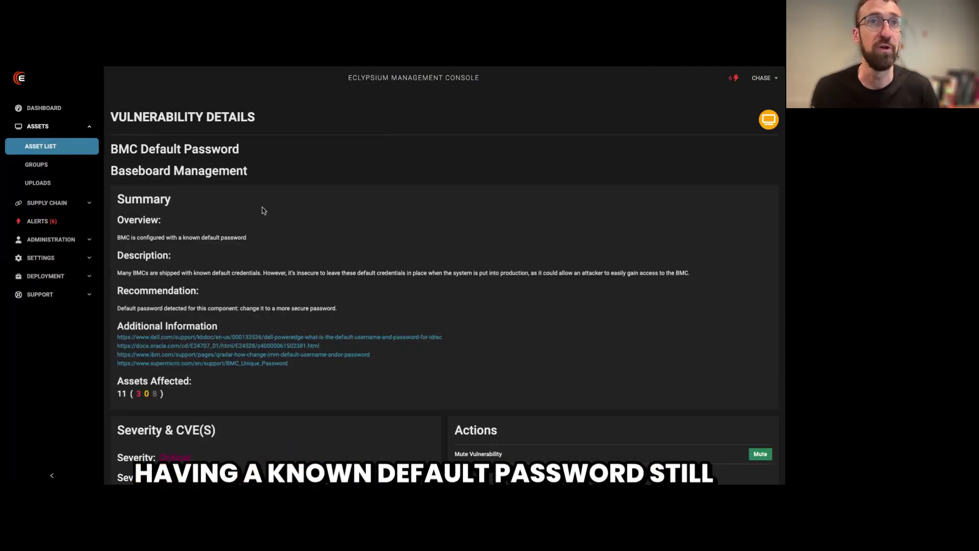
pyautogui.scroll(-5, 231, 218)
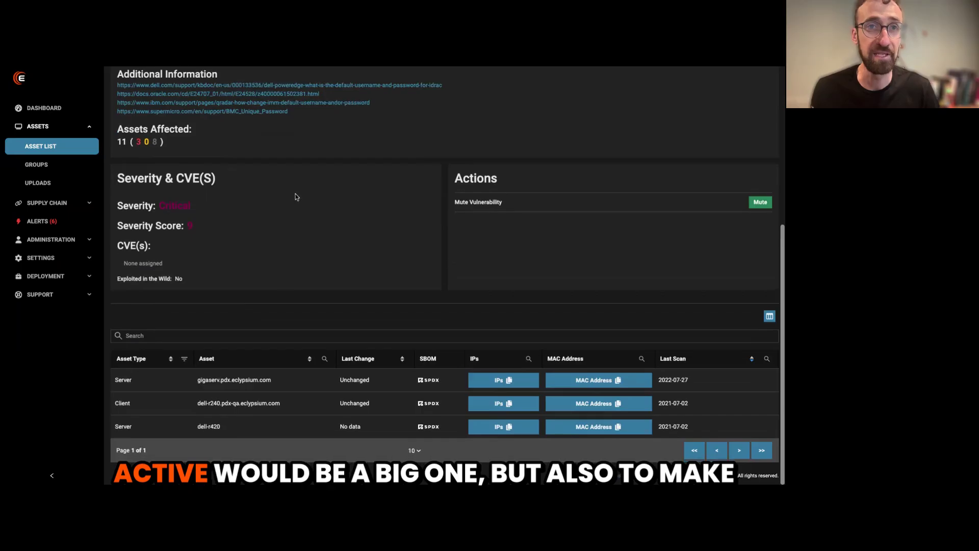
pyautogui.scroll(5, 289, 191)
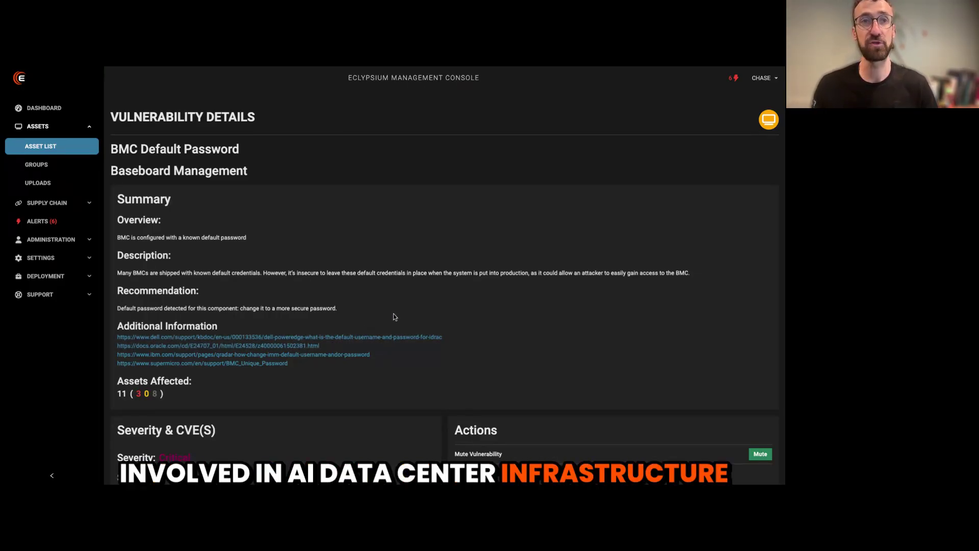
pyautogui.scroll(-5, 393, 316)
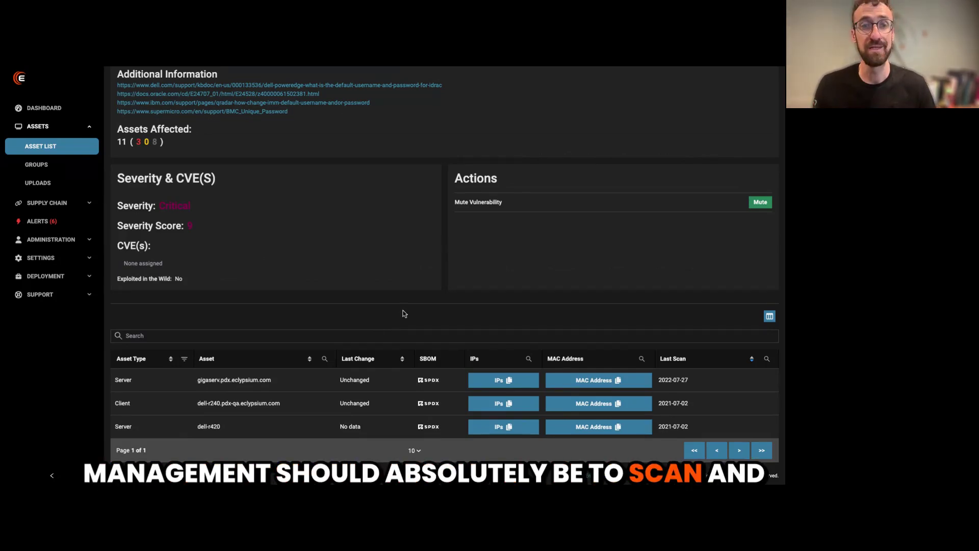
pyautogui.scroll(5, 416, 310)
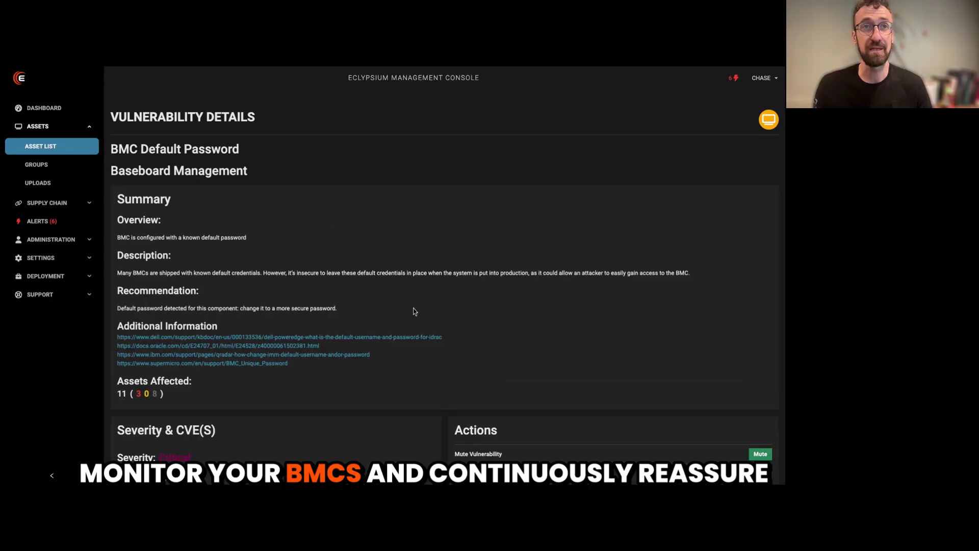